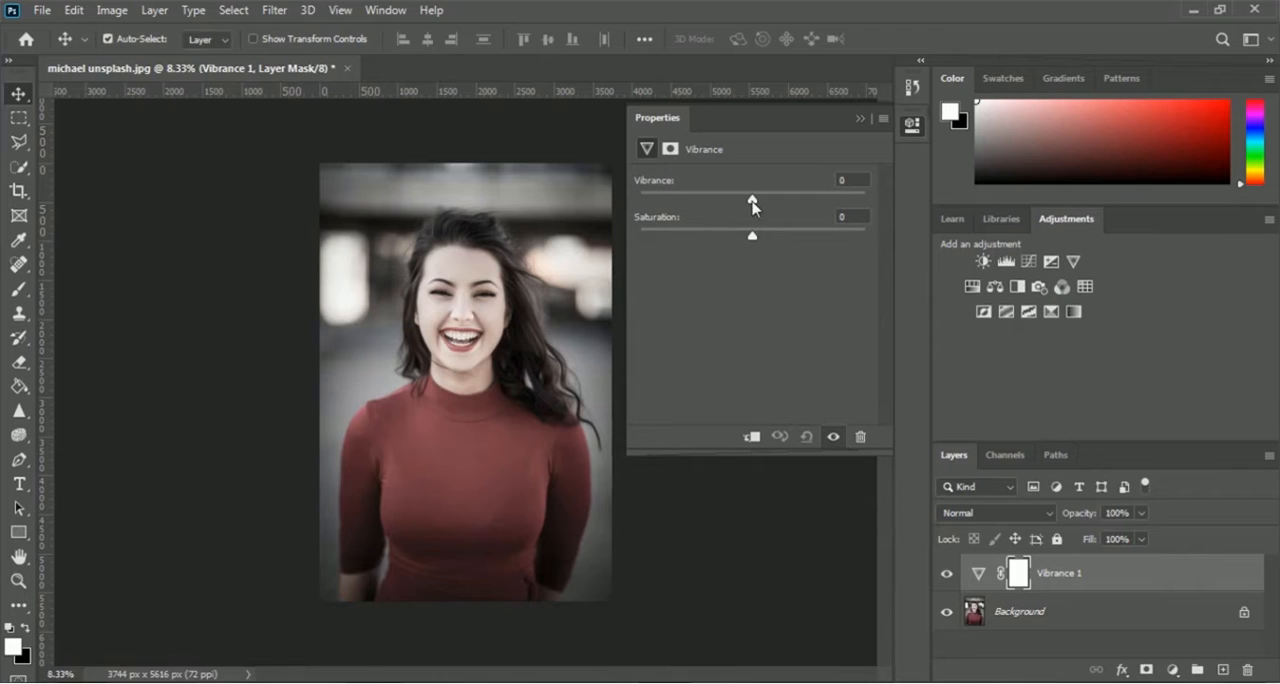
Try the vibrance adjustment on the portrait with Vibrance at +100 and Saturation moved between its extremes
left_click_drag(752, 199, 866, 200)
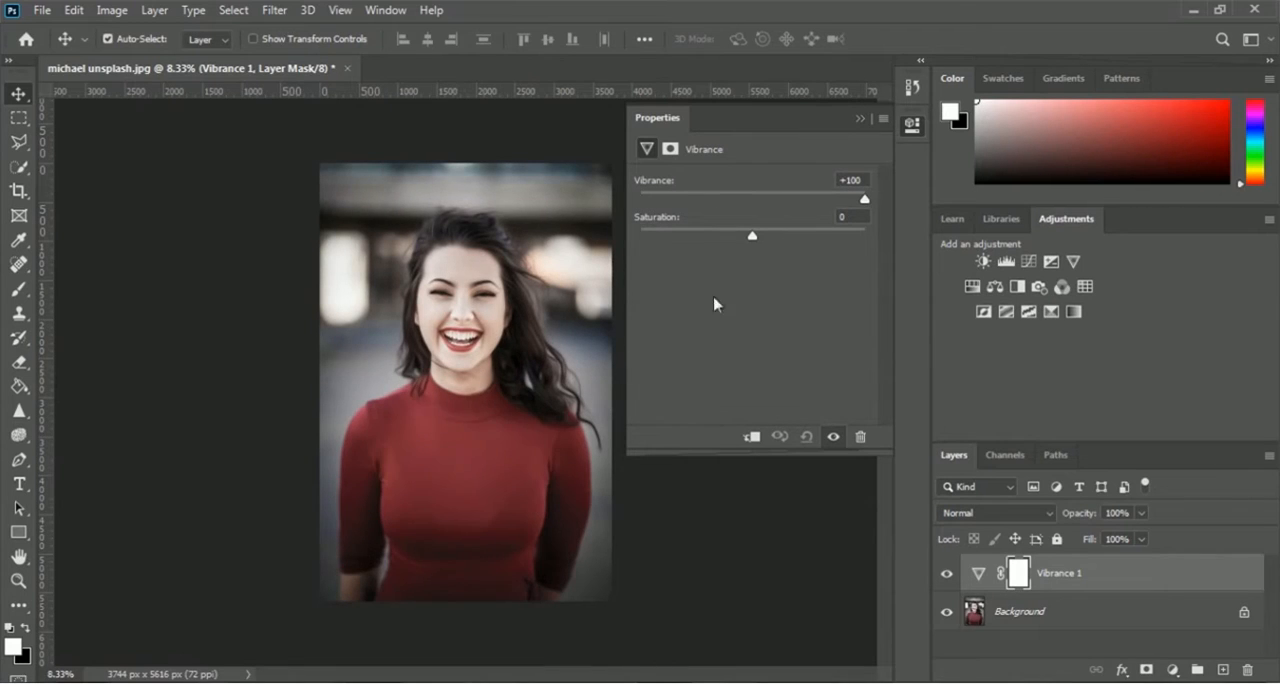
left_click_drag(753, 236, 866, 236)
left_click(762, 201)
left_click_drag(762, 202, 752, 202)
left_click_drag(865, 236, 638, 237)
mouse_move(752, 200)
left_mouse_down()
mouse_move(638, 201)
mouse_move(752, 200)
left_mouse_up()
left_click_drag(640, 237, 822, 200)
left_click_drag(752, 237, 847, 237)
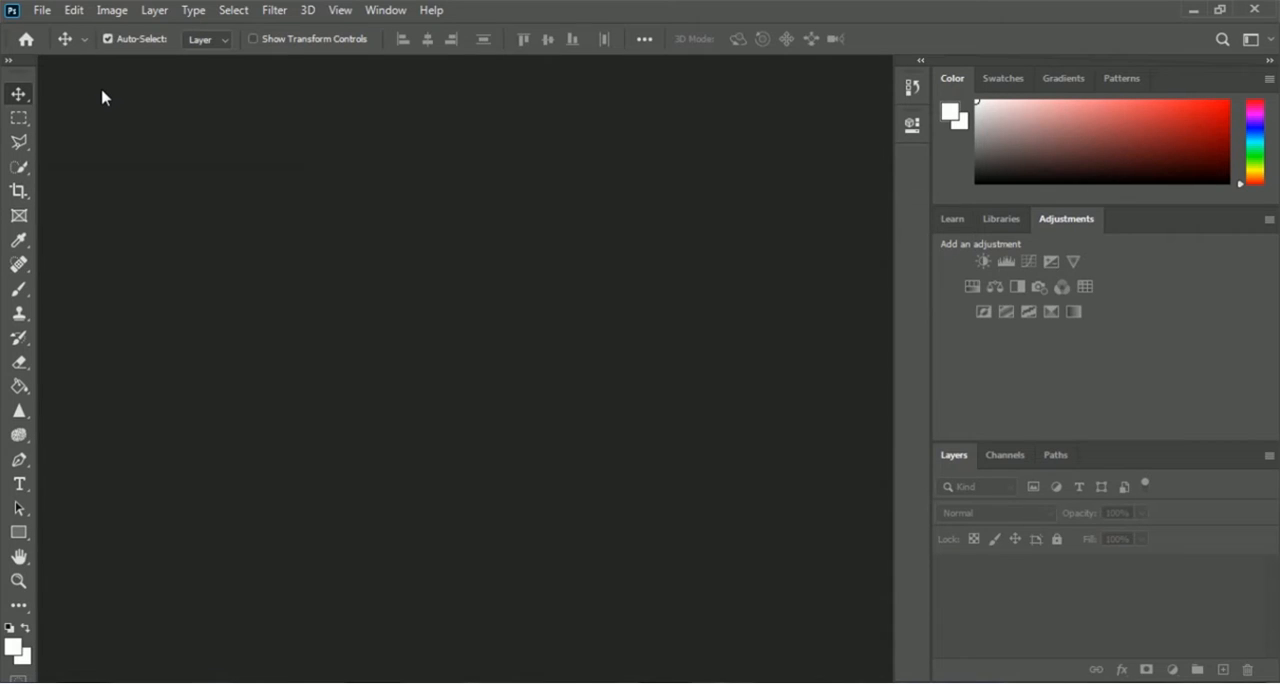
Open the michael unsplash image from the 02 Color and Adjustment folder
left_click(44, 12)
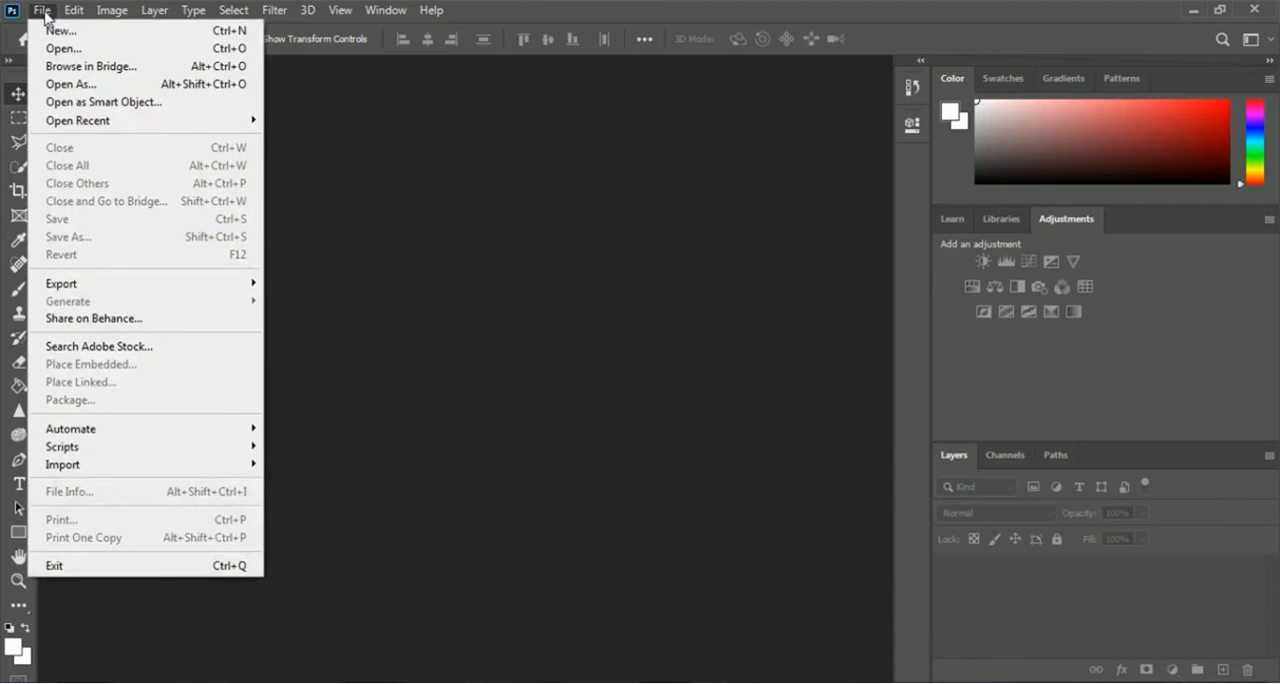
left_click(163, 52)
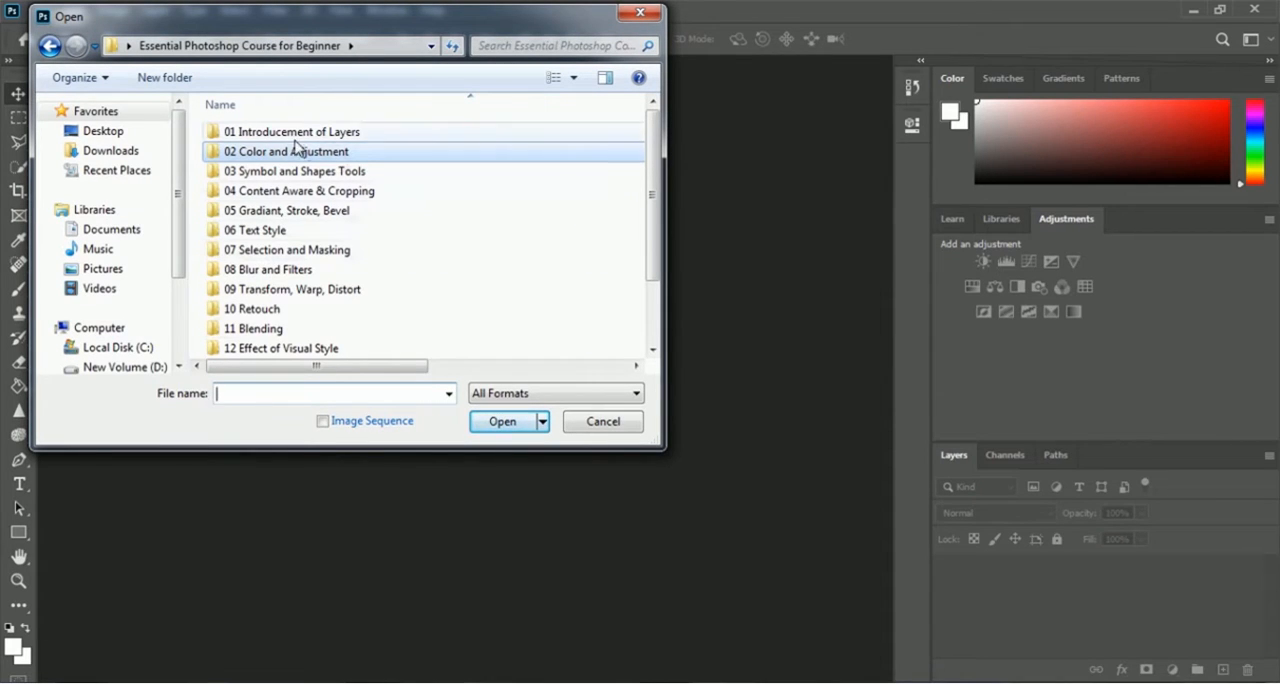
double_click(418, 152)
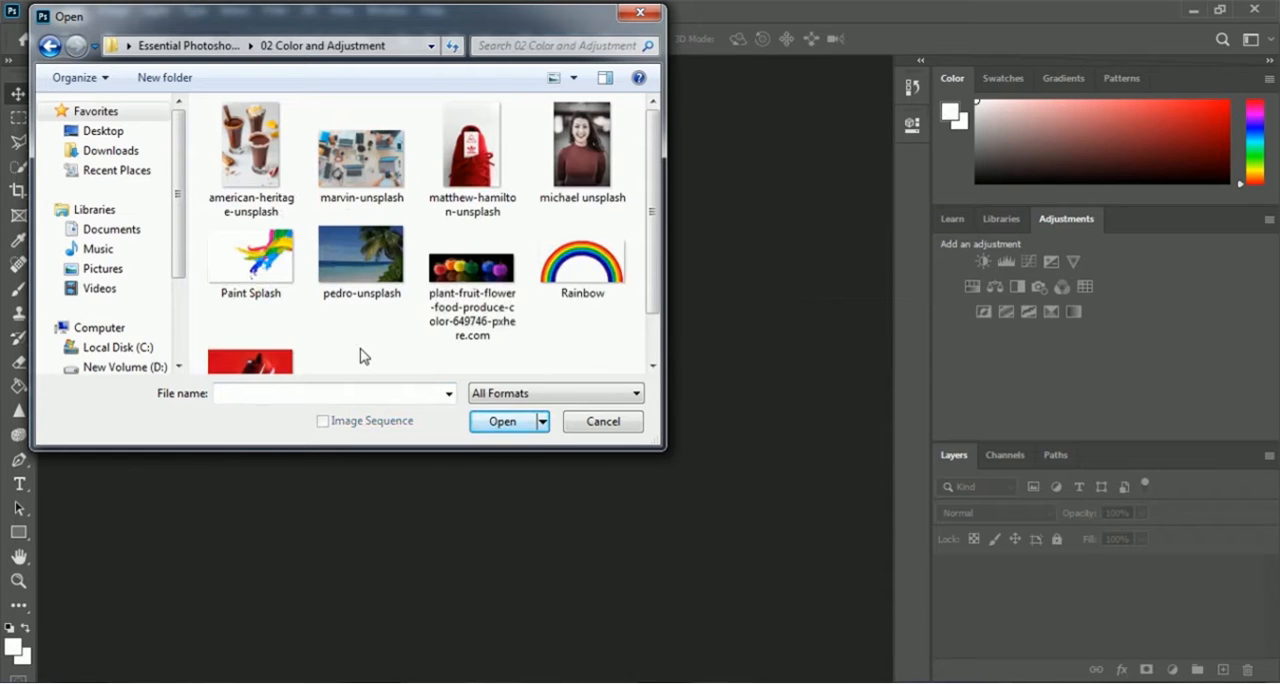
left_click(582, 155)
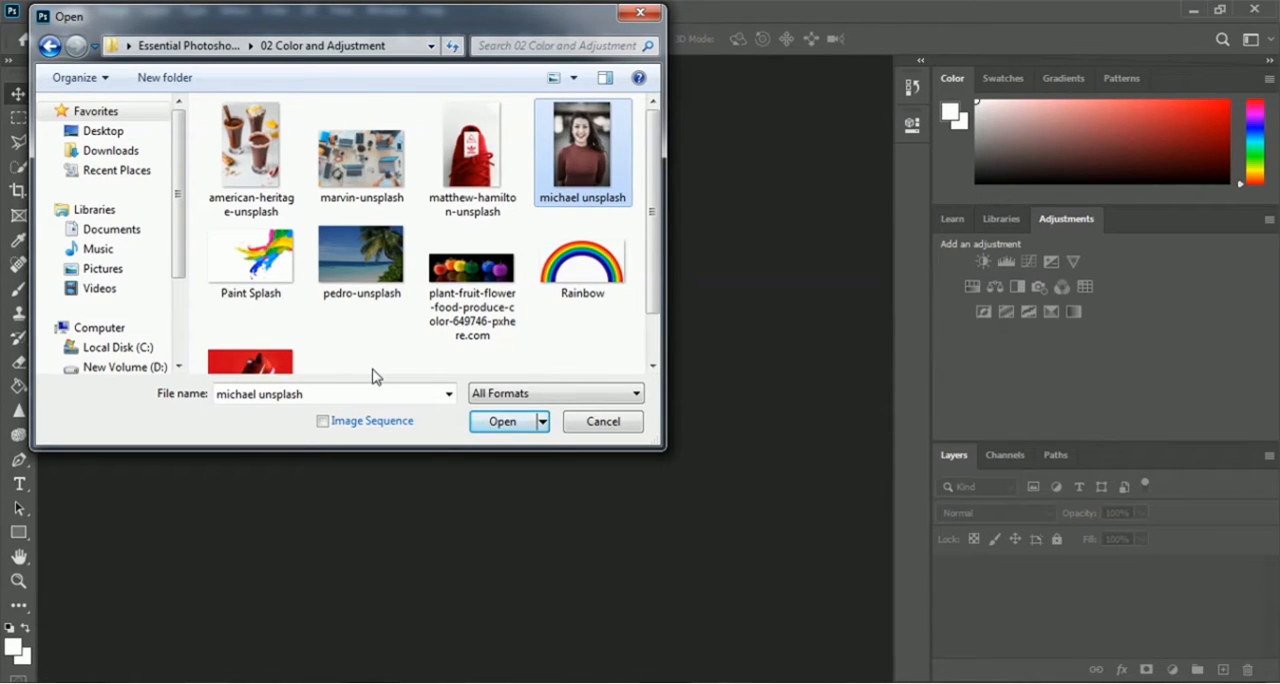
left_click(497, 422)
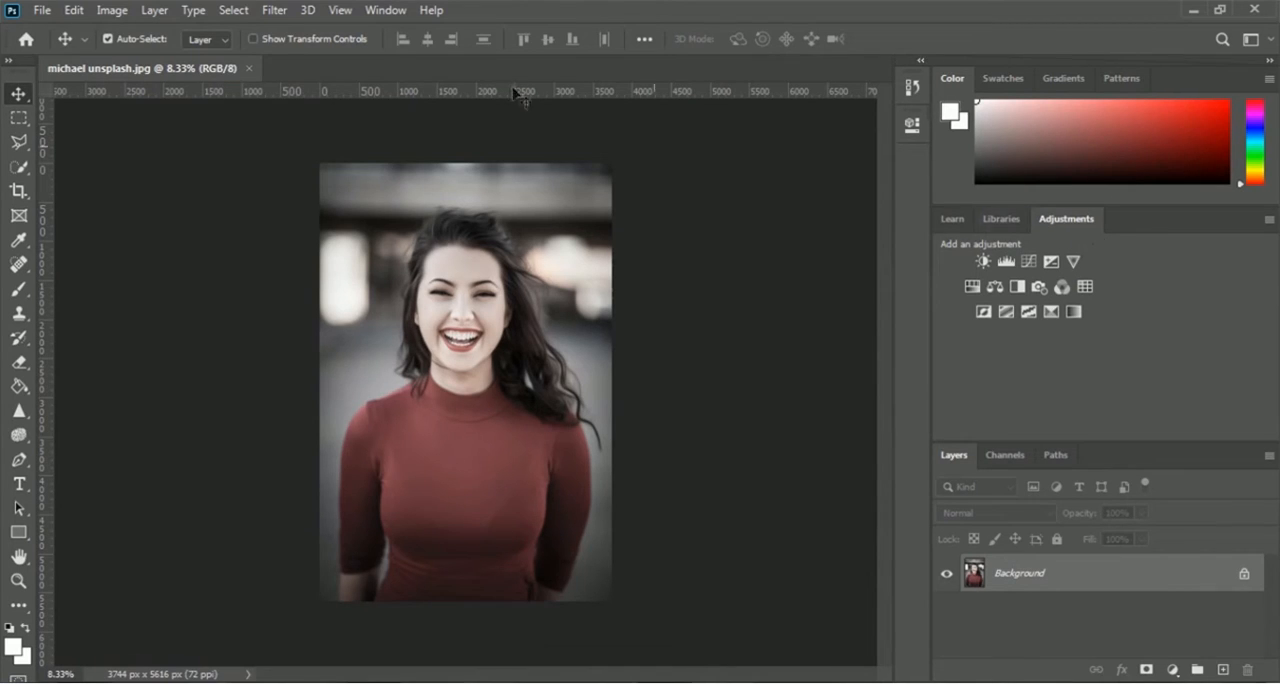
Check that the Adjustments panel is enabled and add a Vibrance adjustment layer above the Background
left_click(387, 11)
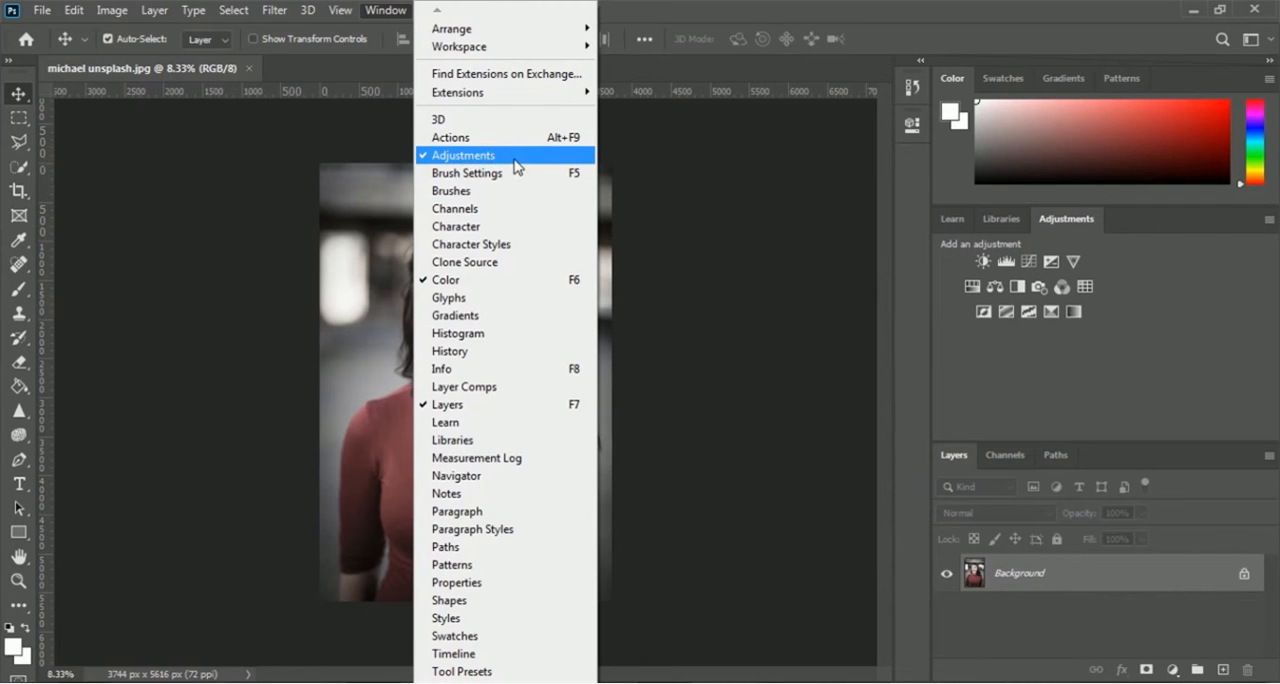
left_click(920, 46)
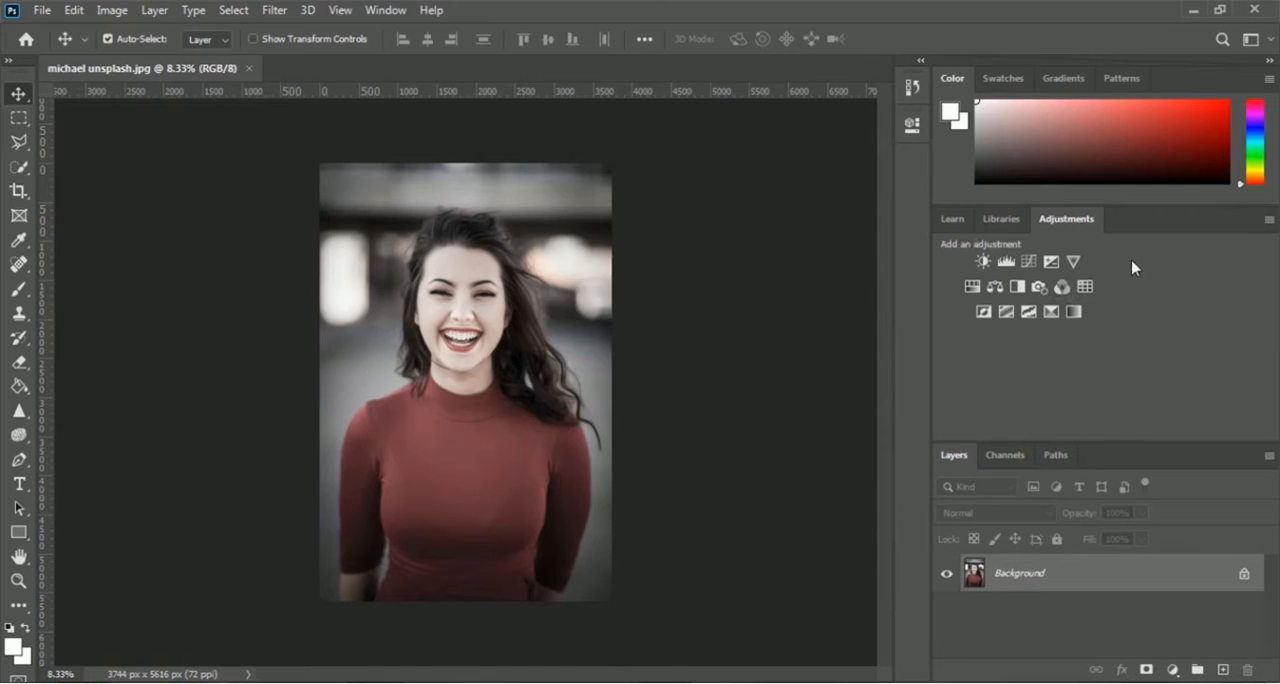
left_click(1074, 263)
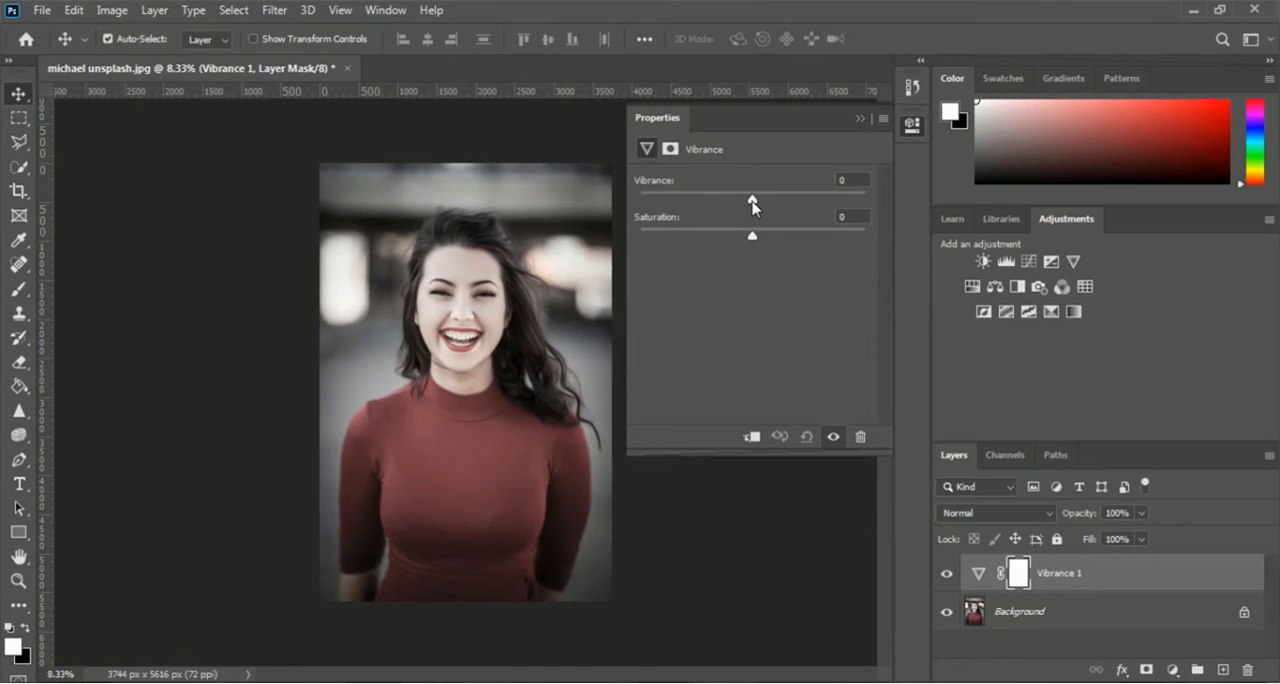
Try Vibrance at -100 and +100, with Saturation lowered fully and raised to +100
left_click_drag(753, 205, 632, 201)
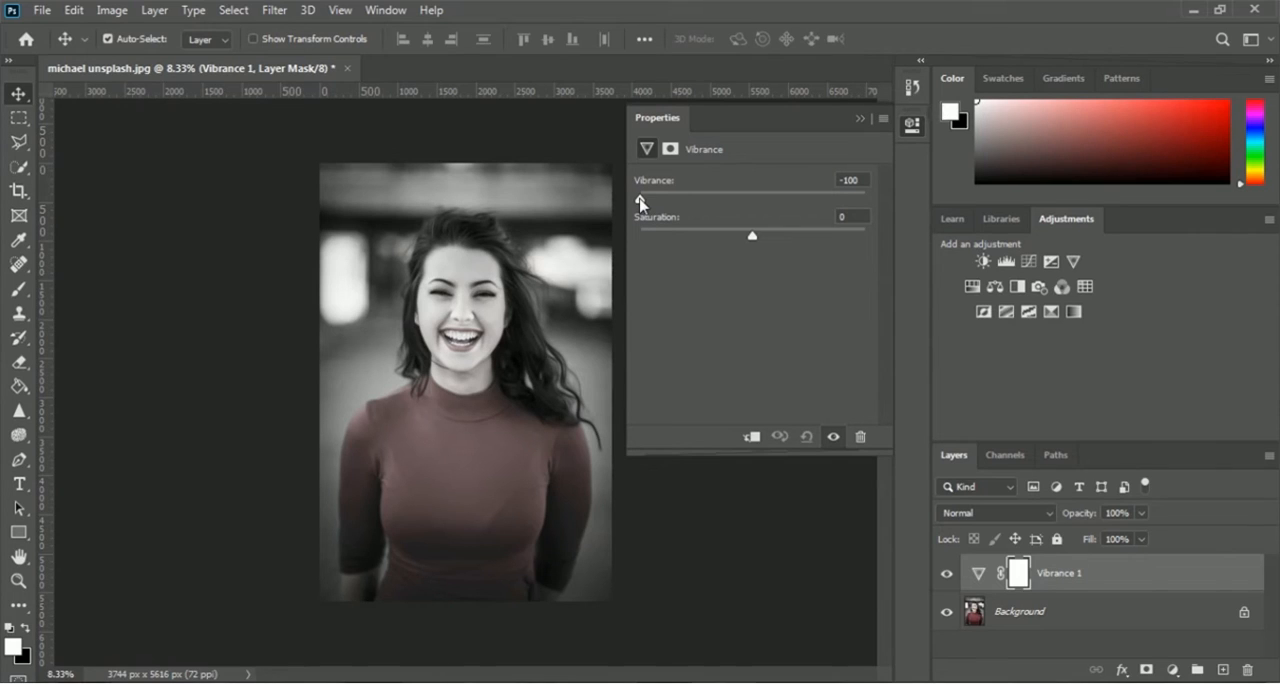
left_click_drag(640, 200, 871, 202)
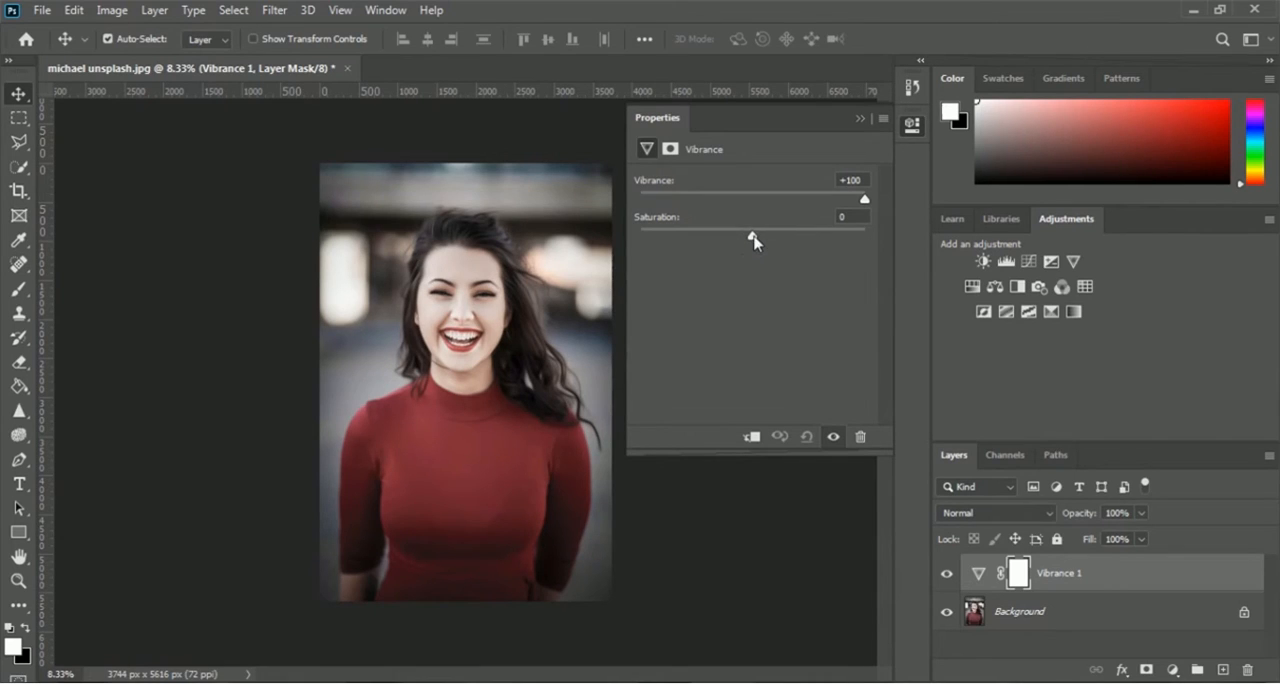
left_click_drag(753, 240, 632, 240)
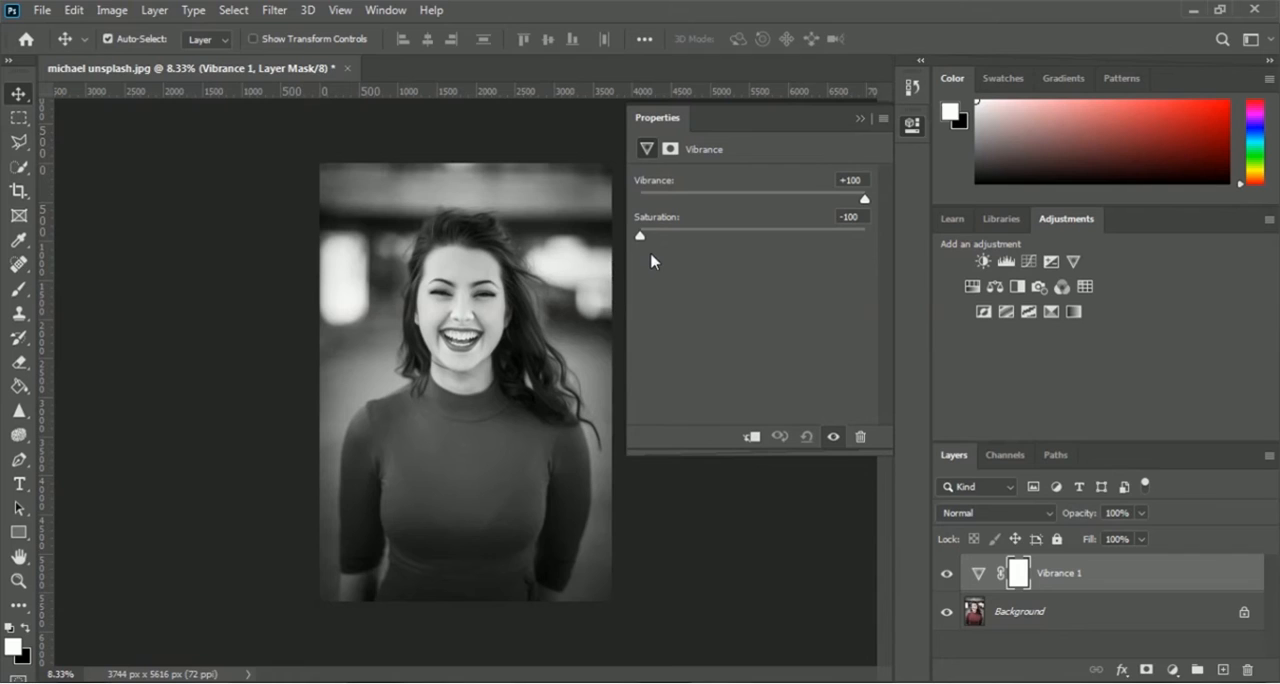
left_click_drag(641, 237, 869, 240)
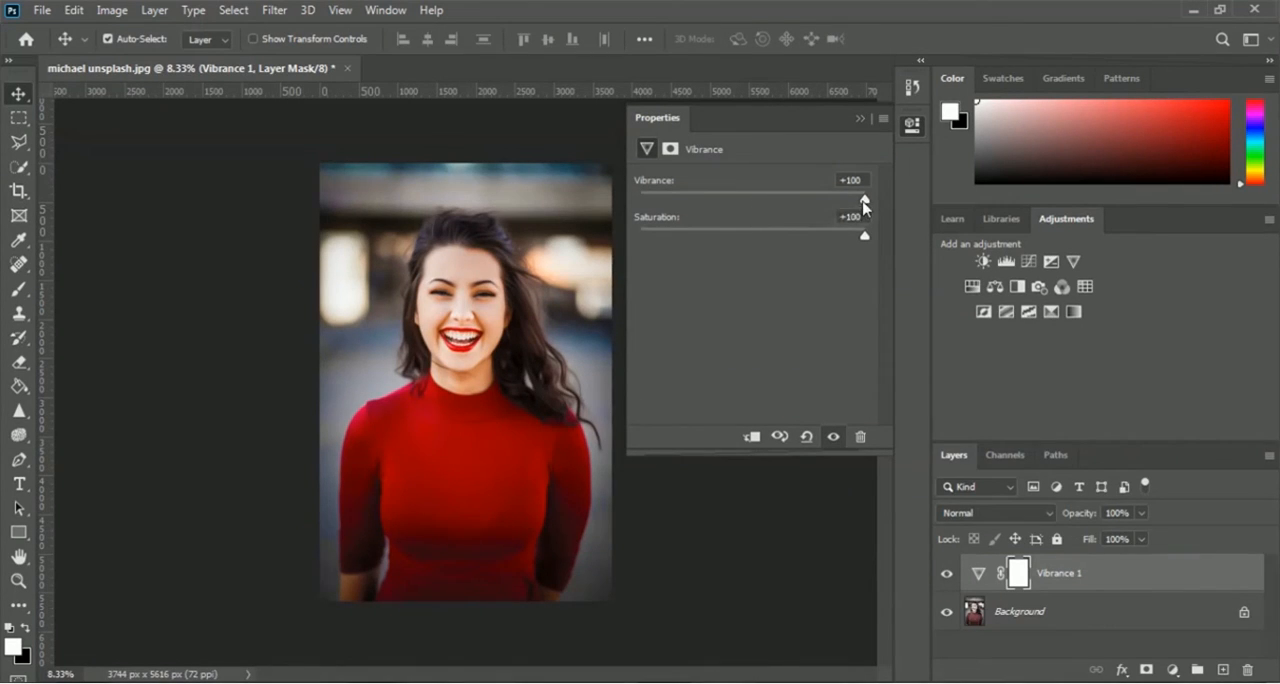
Return both Vibrance and Saturation to 0 on the adjustment layer
left_click_drag(865, 205, 753, 210)
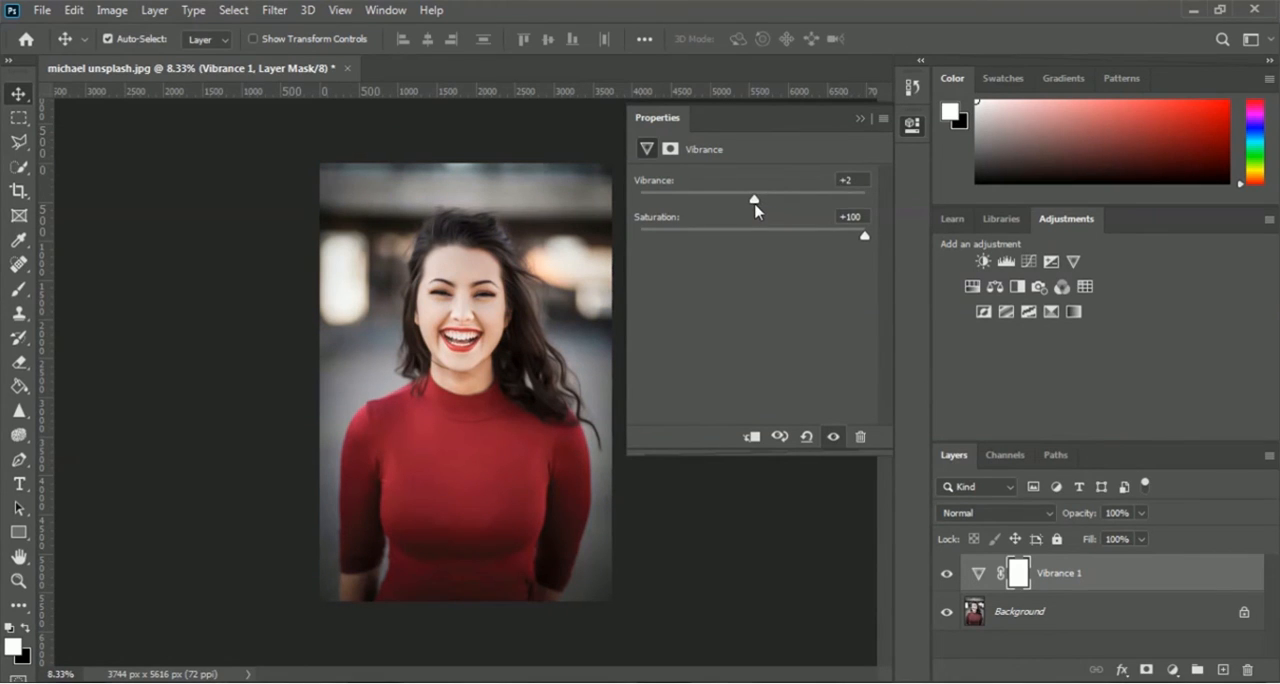
left_click_drag(753, 200, 751, 200)
left_click_drag(866, 237, 754, 240)
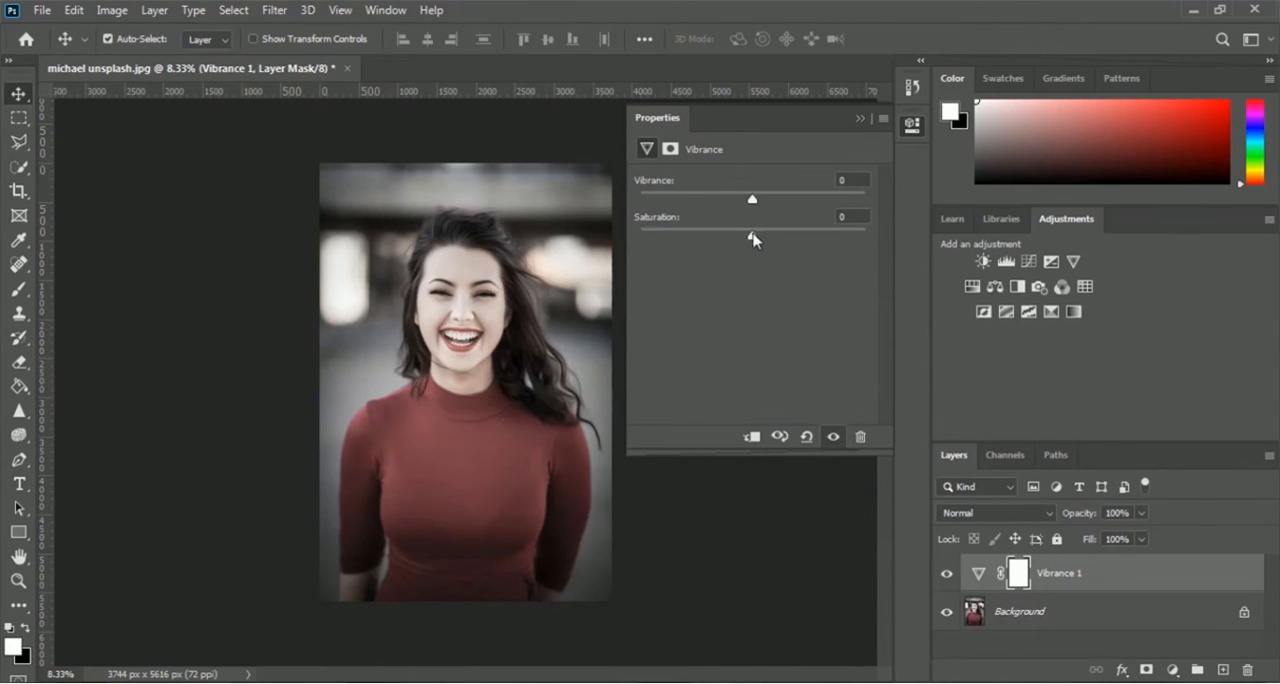
Try Saturation and Vibrance both at -100 for a fully desaturated portrait, and reset both to 0
left_click_drag(752, 237, 638, 240)
left_click_drag(750, 207, 638, 208)
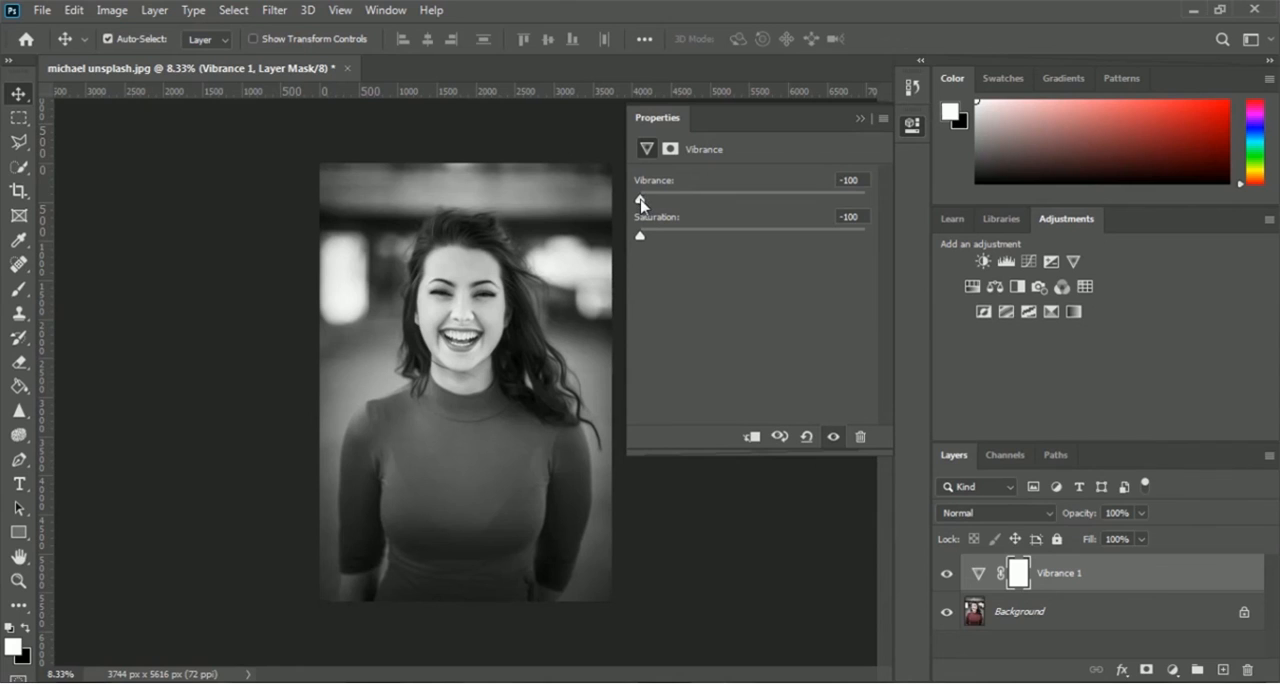
left_click_drag(641, 203, 754, 209)
left_click_drag(642, 237, 754, 240)
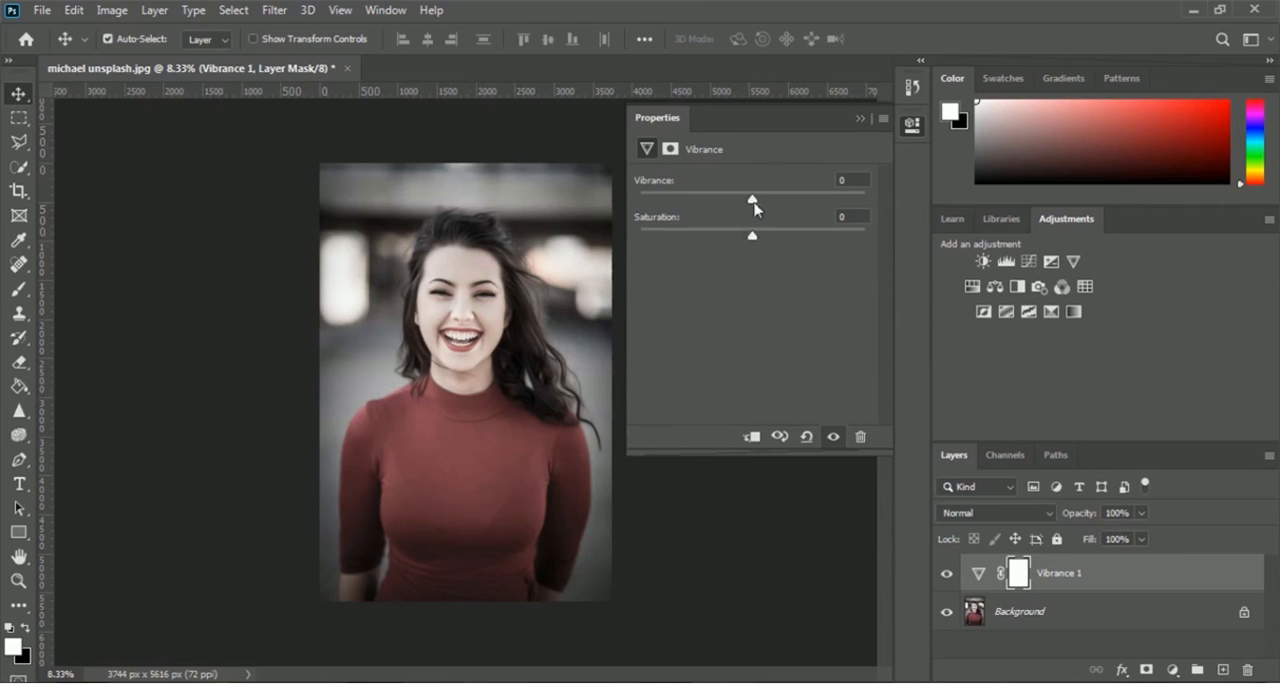
Intensify the portrait's colors by setting Vibrance to +88 and Saturation to +84
left_click_drag(753, 203, 823, 200)
left_click_drag(753, 241, 823, 238)
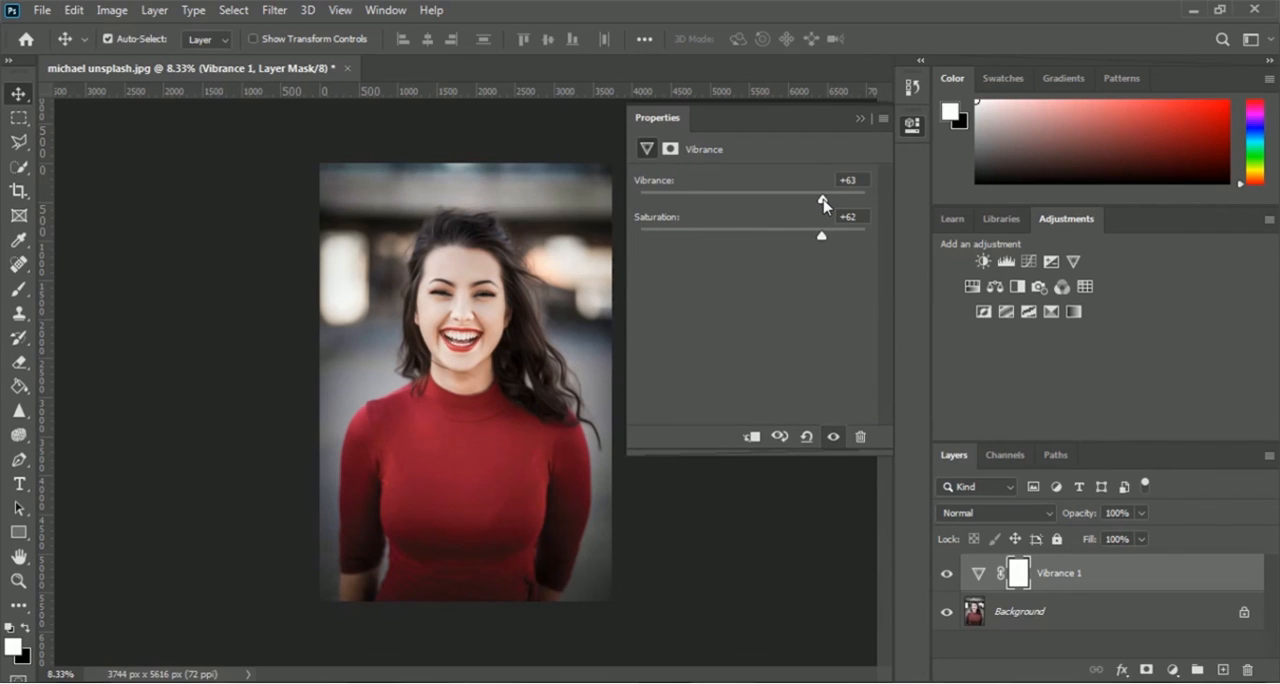
left_click_drag(823, 200, 847, 240)
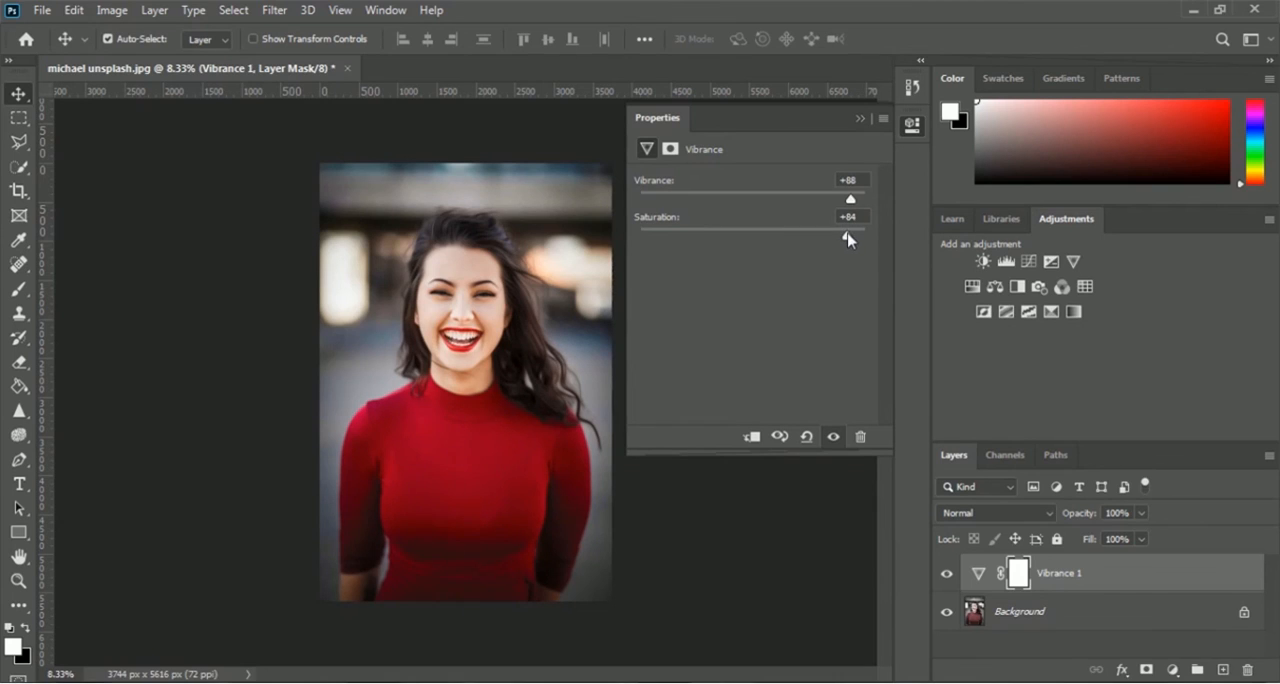